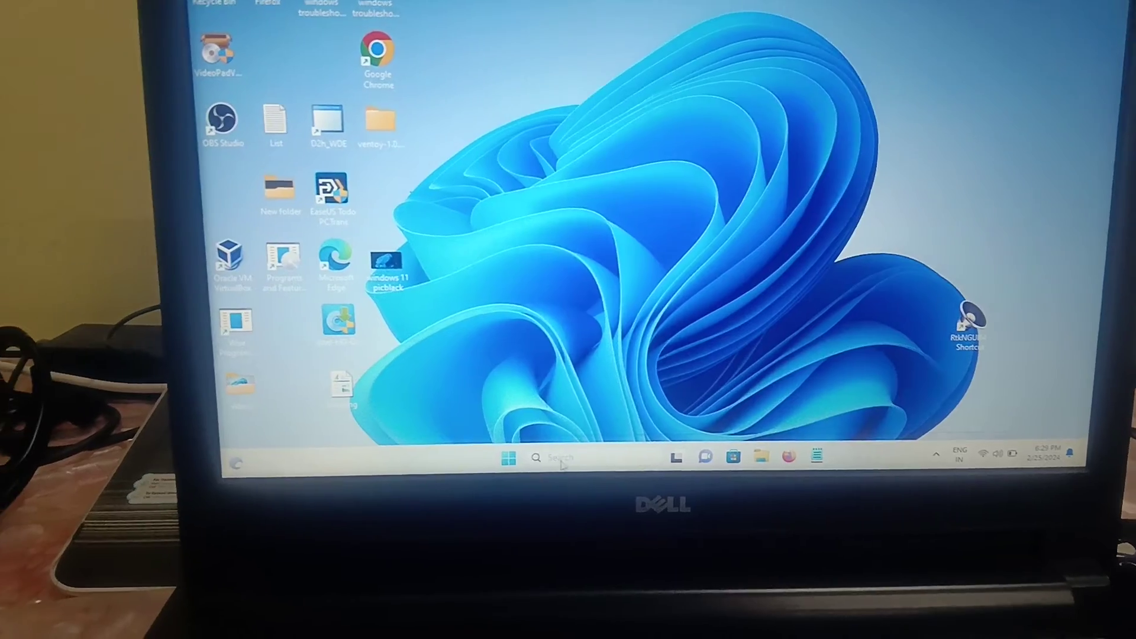
Launch Command Prompt as administrator from Windows search and approve the UAC prompt.
left_click(621, 480)
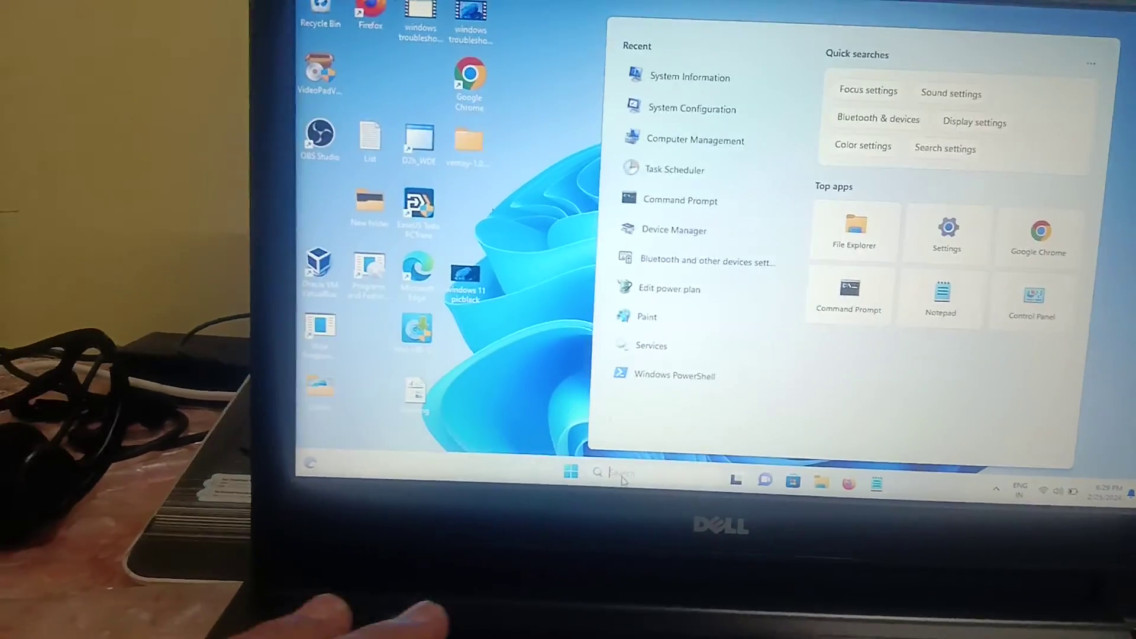
type("cmd")
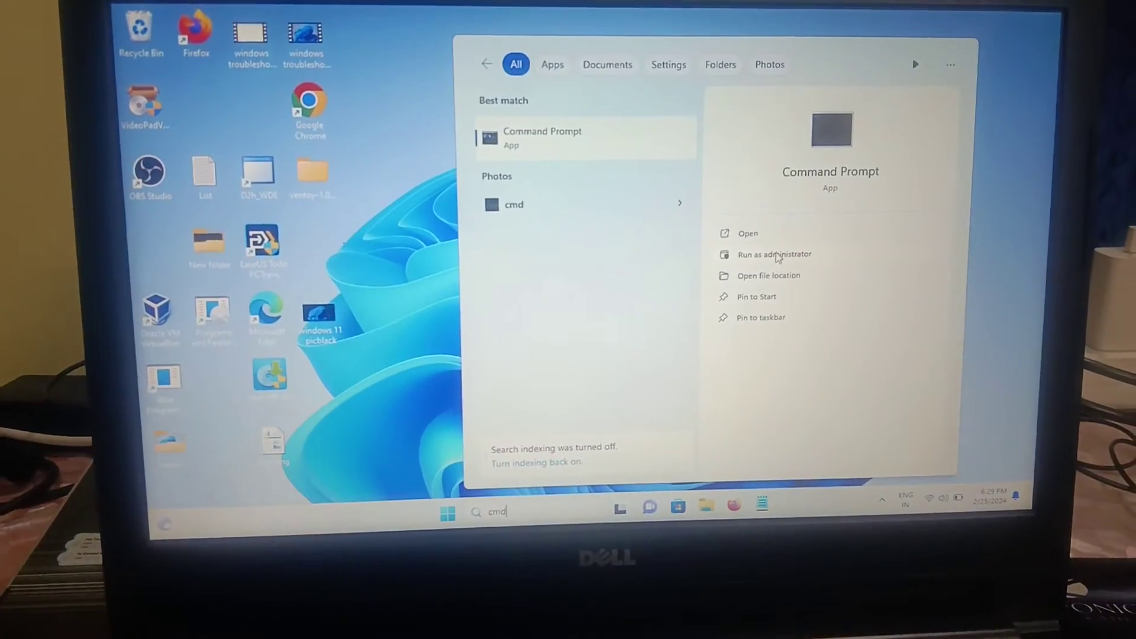
left_click(775, 255)
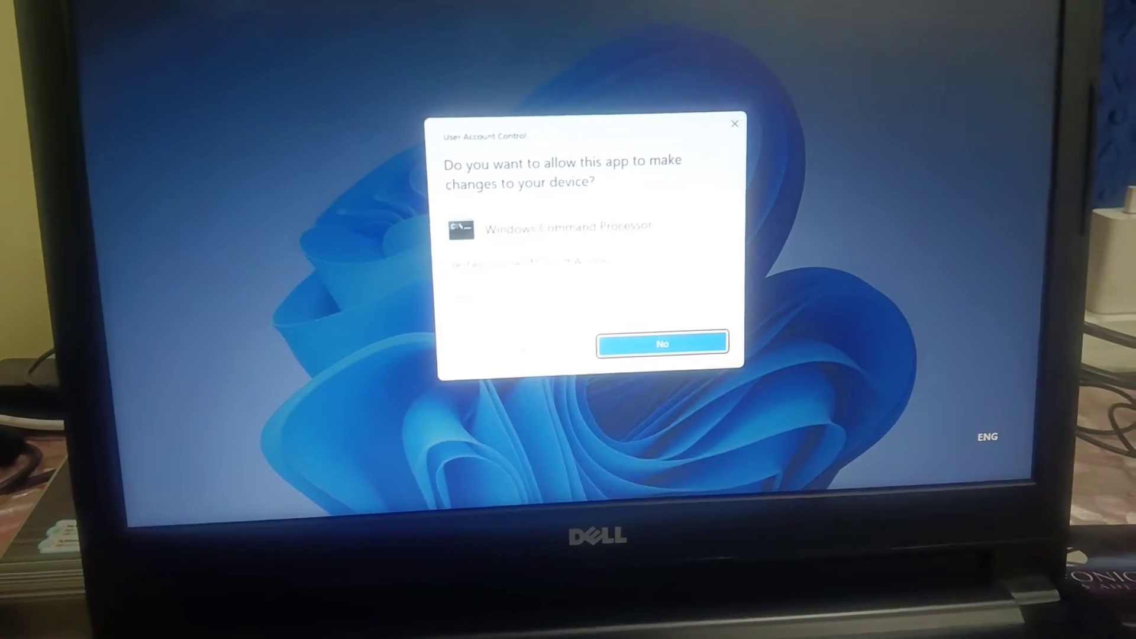
key("alt+y")
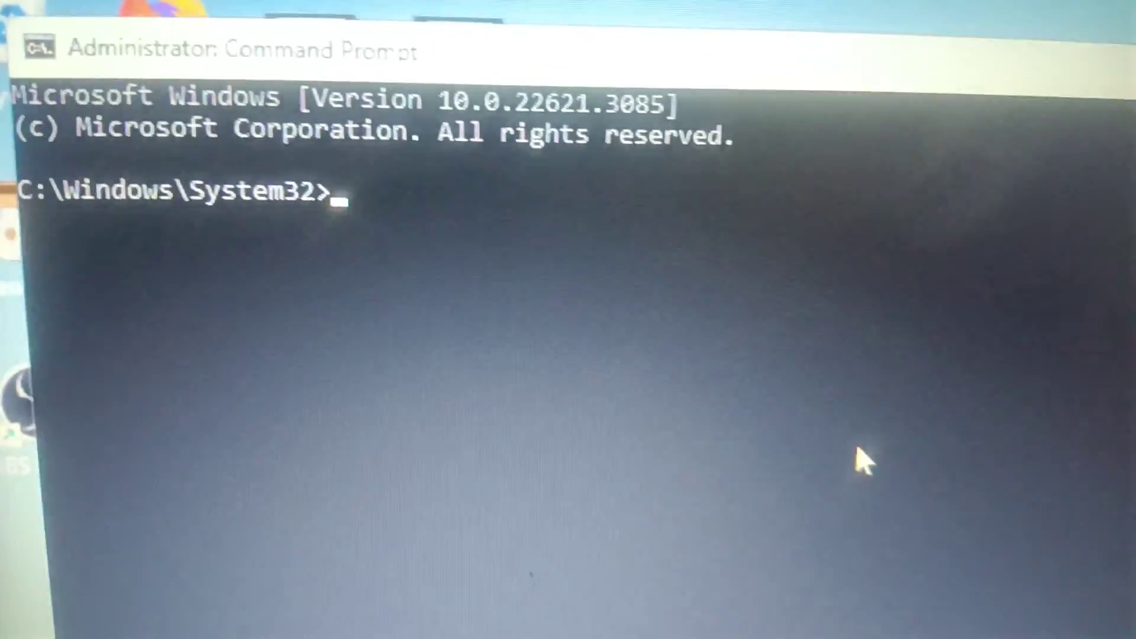
type("s")
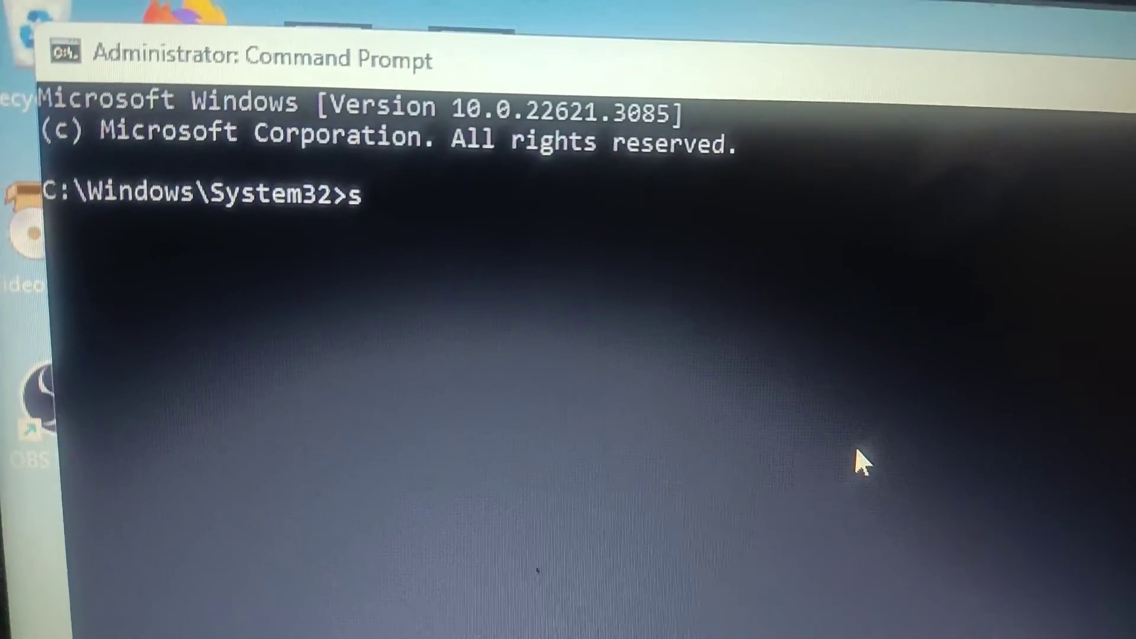
type("hutd")
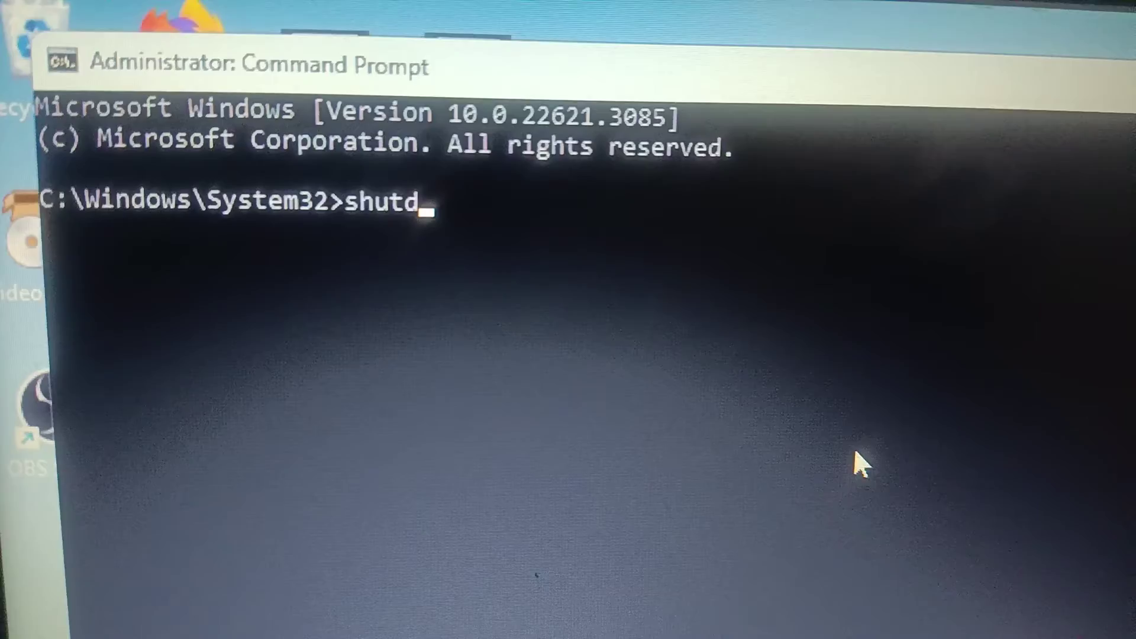
type("own")
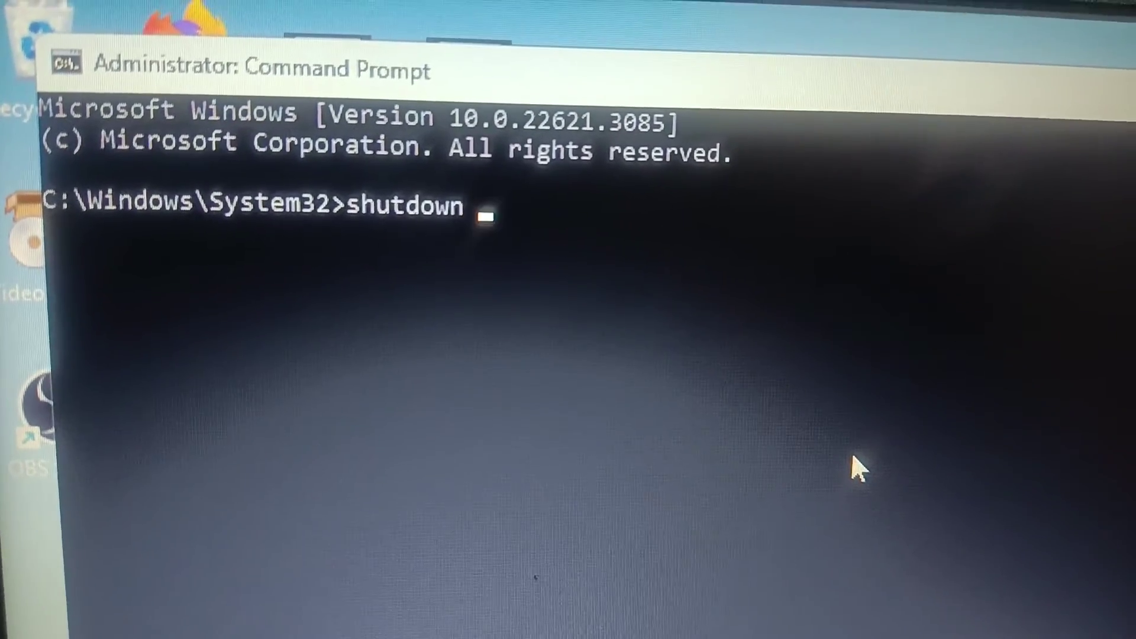
type(" /r")
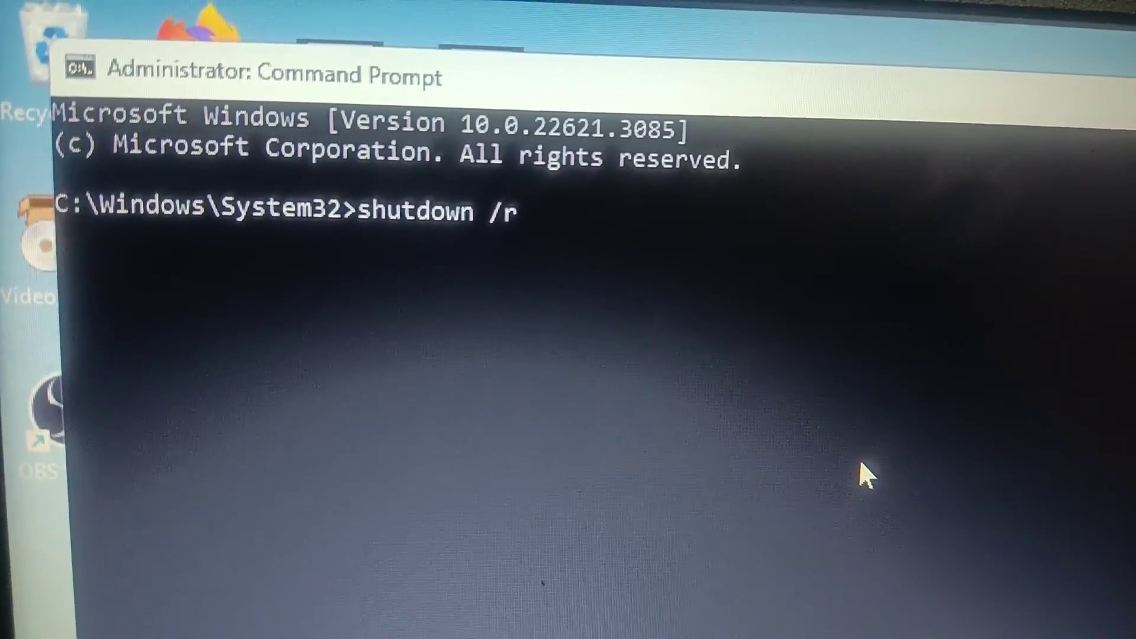
type(" /f")
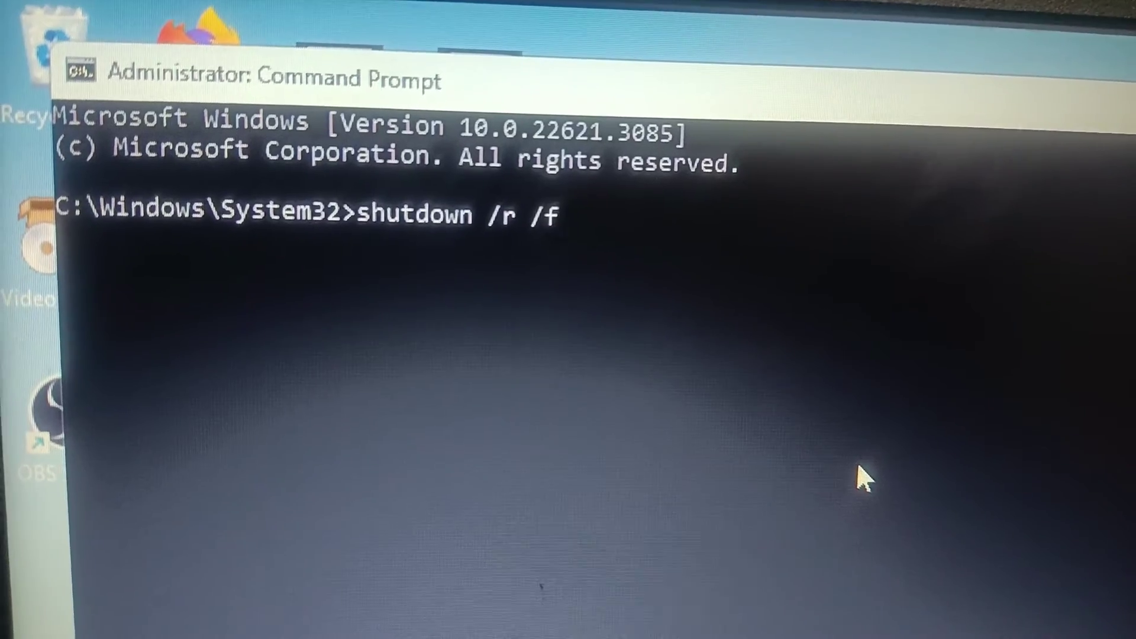
type("w /t")
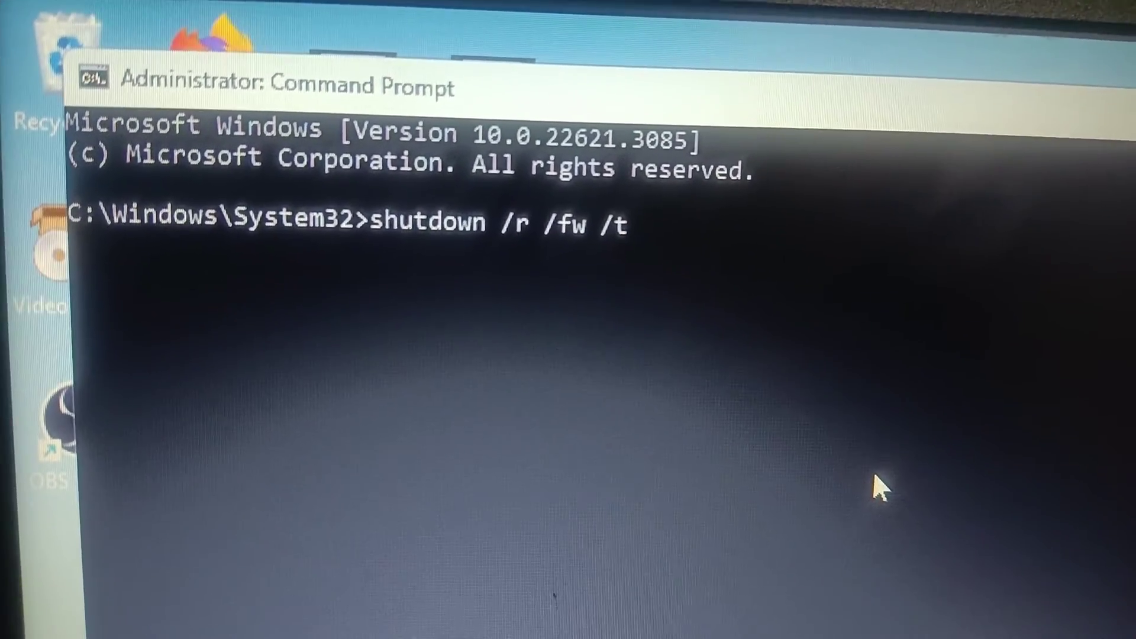
type(" 0")
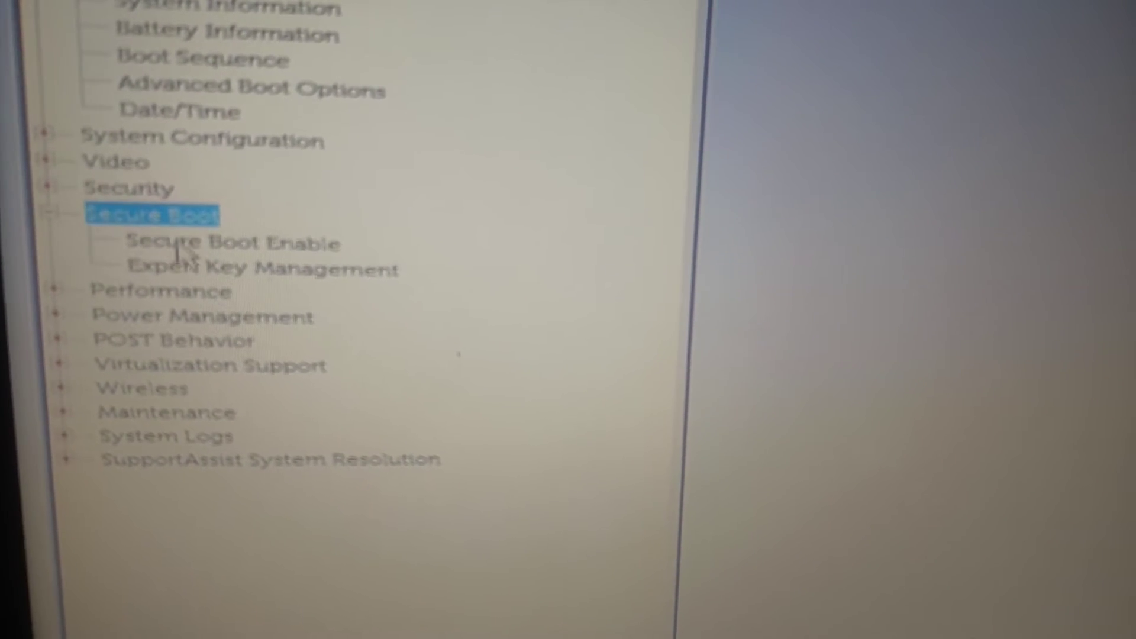
Toggle Secure Boot Enable to Disabled, confirm the warning, then set it back to Enabled.
left_click(217, 251)
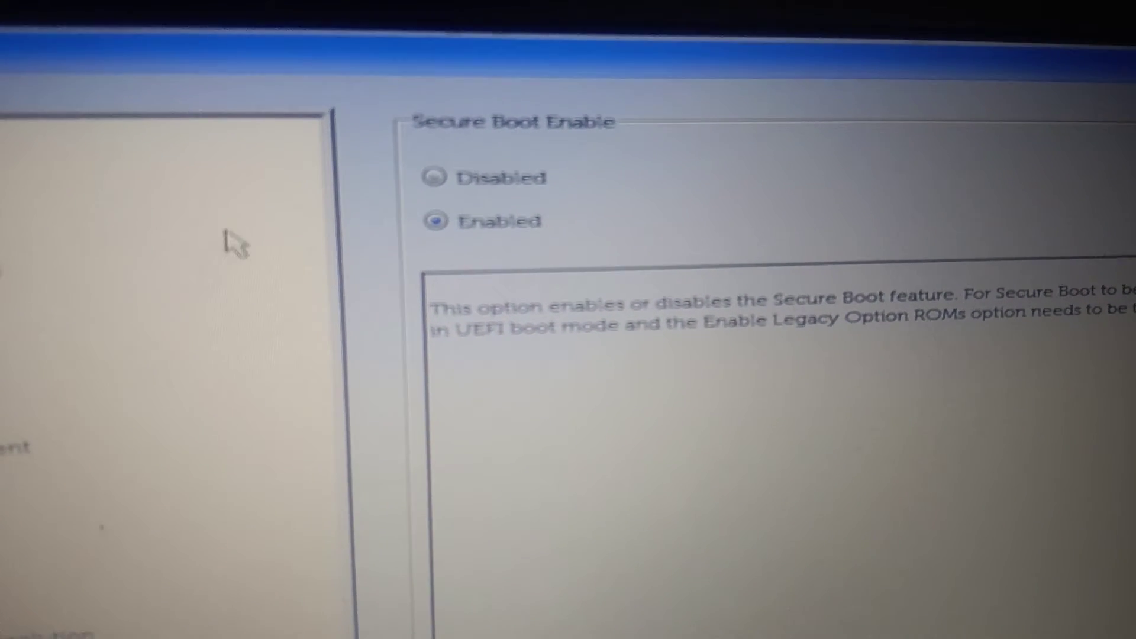
left_click(458, 169)
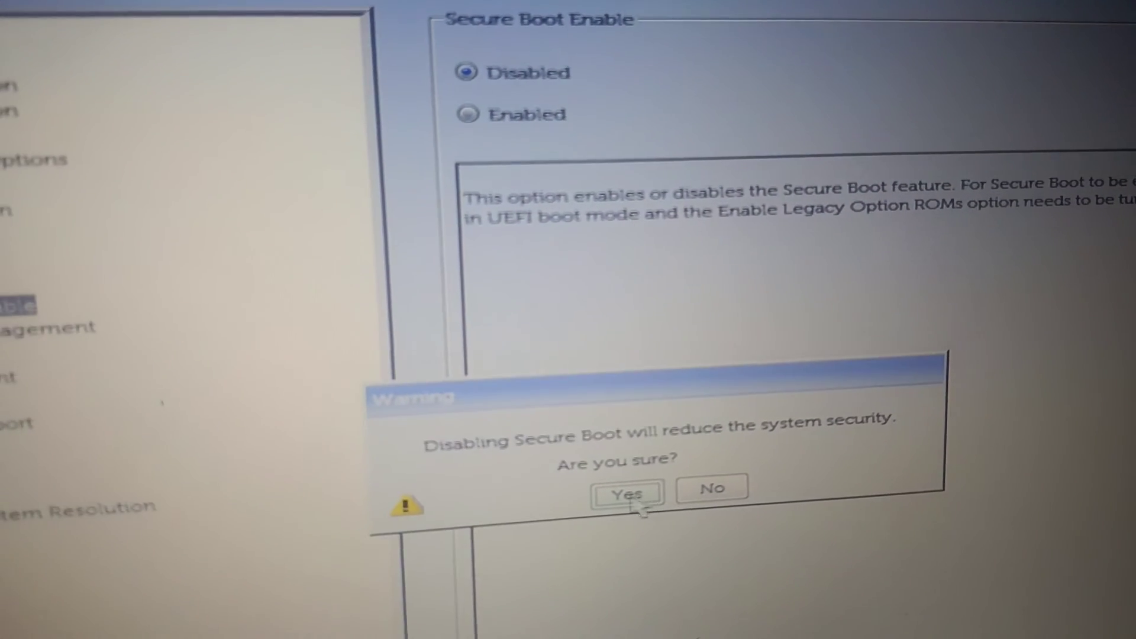
left_click(627, 494)
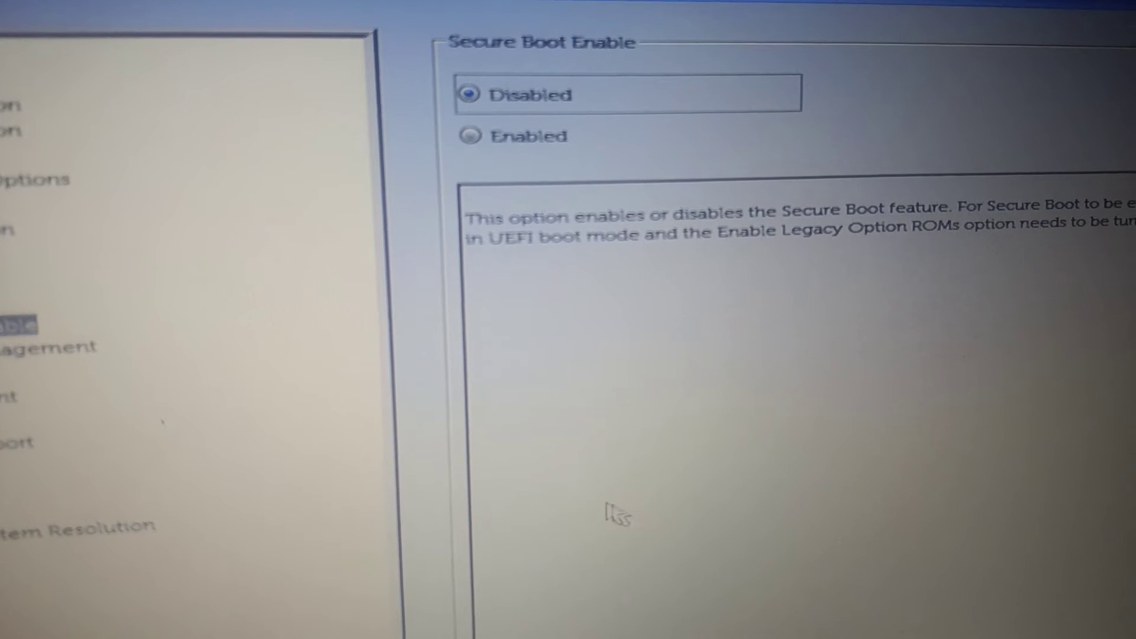
left_click(468, 140)
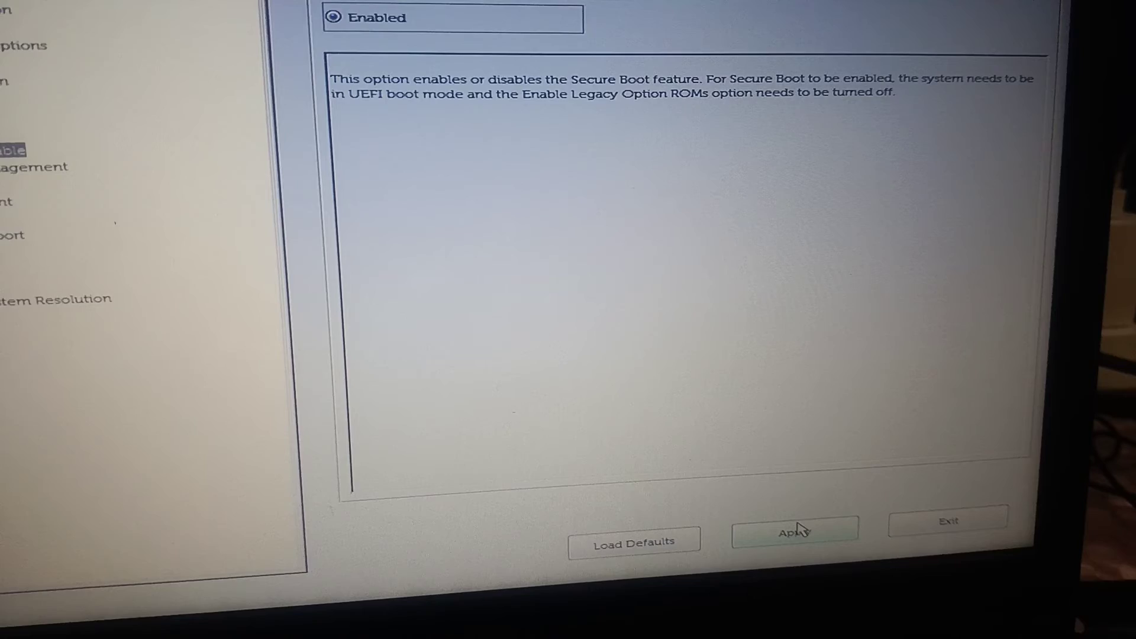
Apply the Secure Boot Enabled change in Dell BIOS Setup.
left_click(797, 531)
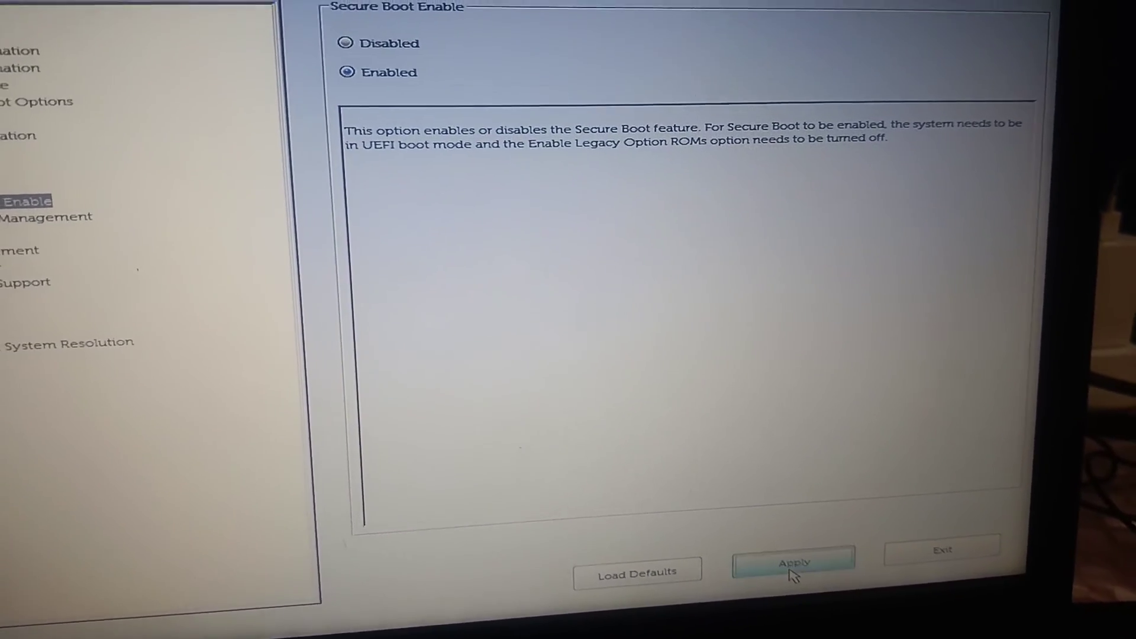